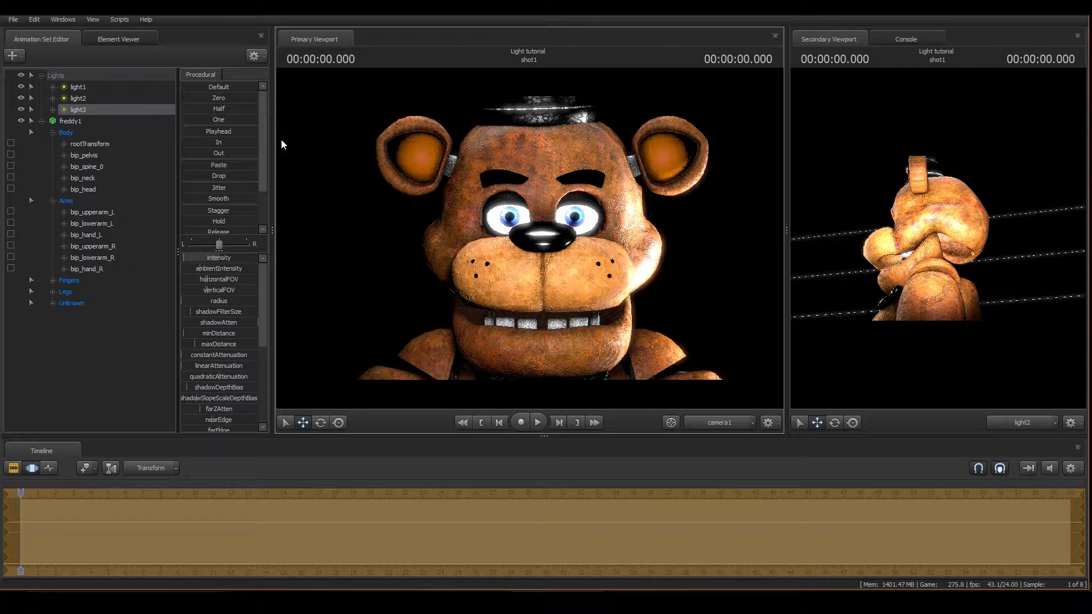
- Tint light2 a warm orange by lowering its color_blue, color_green and slightly its color_red
click(37, 336)
click(80, 109)
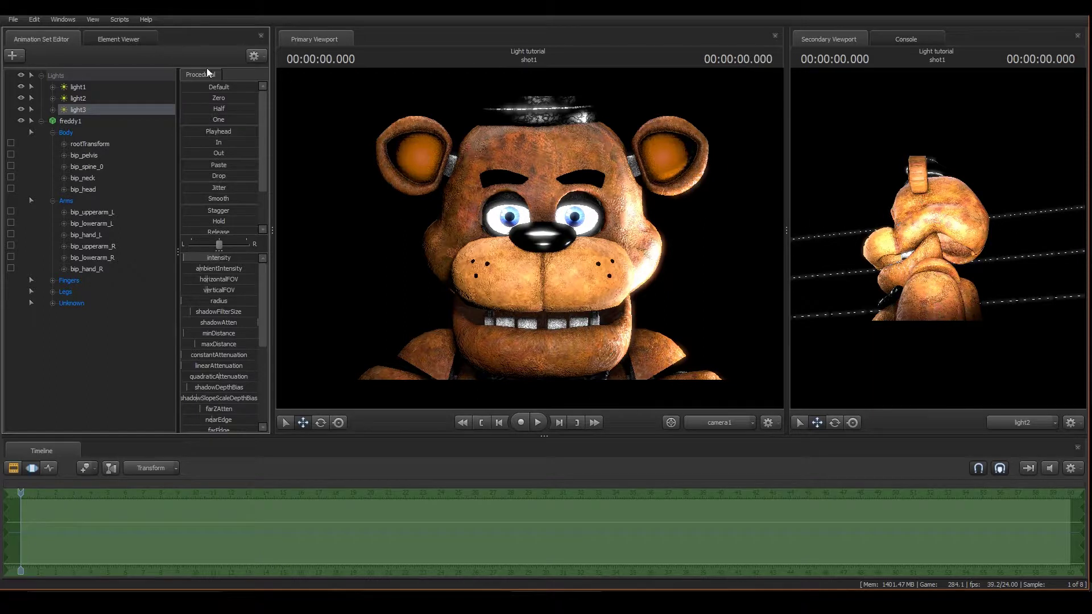
click(86, 99)
scroll(237, 302, down, 5)
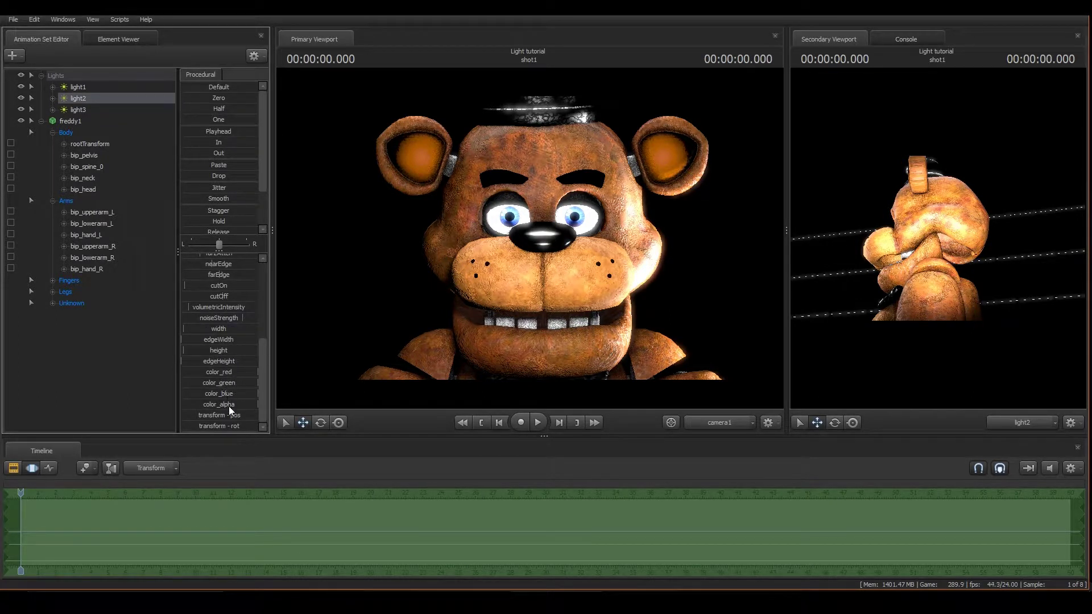
mouse_move(234, 406)
mouse_down()
mouse_move(156, 406)
mouse_move(235, 406)
mouse_up()
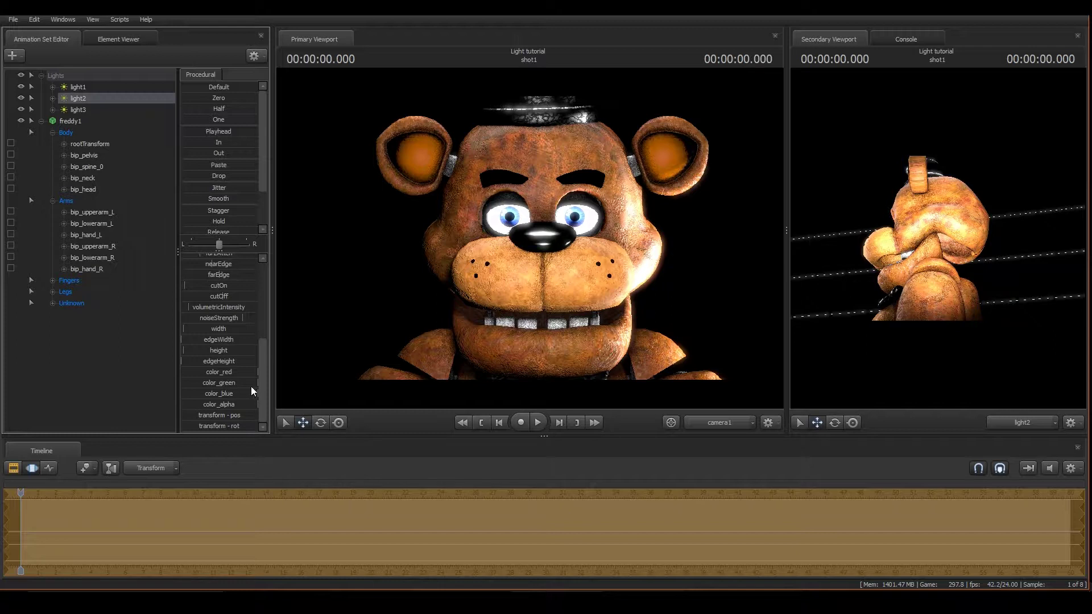
drag(231, 392, 196, 393)
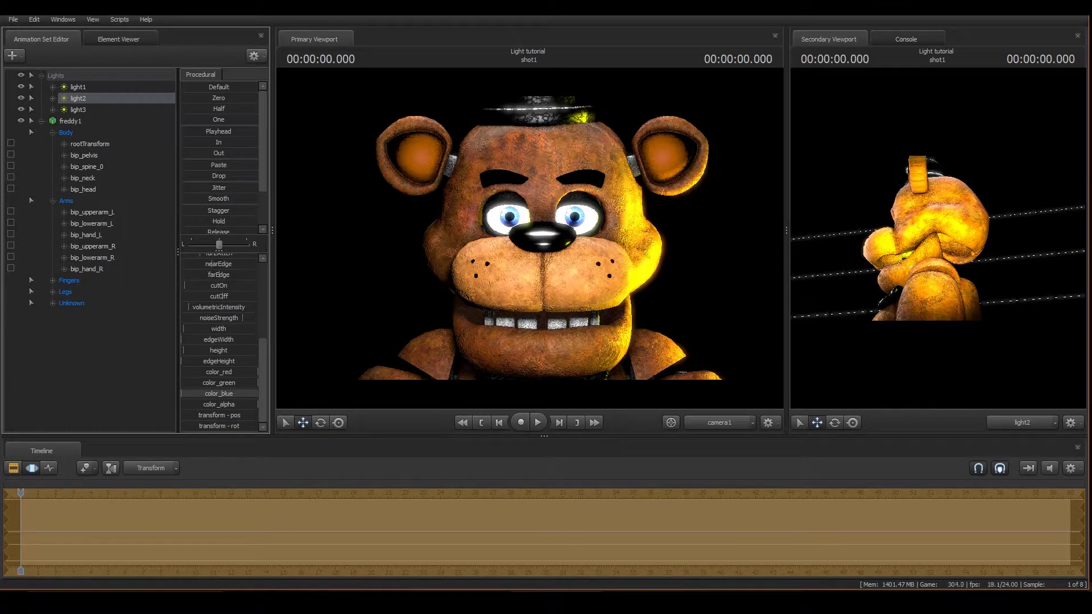
mouse_move(240, 385)
mouse_down()
mouse_move(189, 391)
mouse_move(235, 372)
mouse_move(183, 372)
mouse_move(248, 372)
mouse_move(185, 393)
mouse_up()
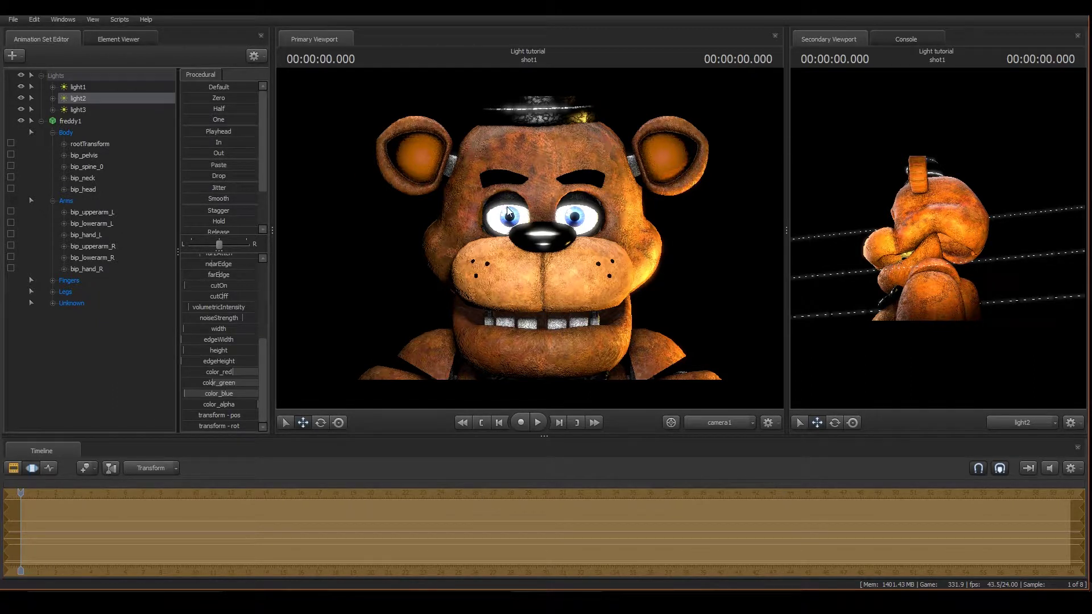
- Hide light2 and show it again to compare its effect on Freddy
click(22, 97)
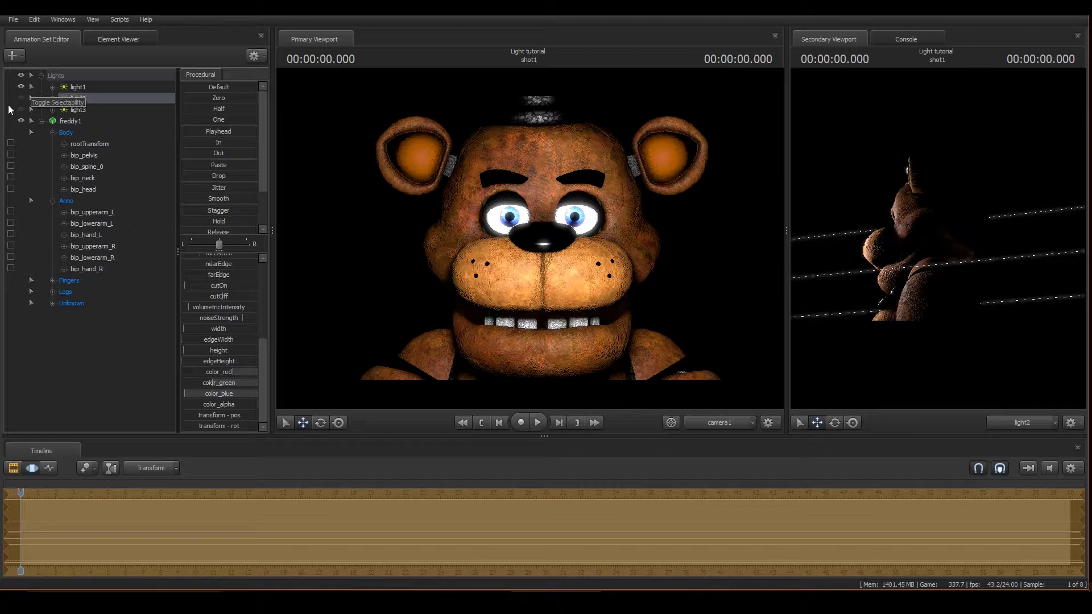
click(20, 97)
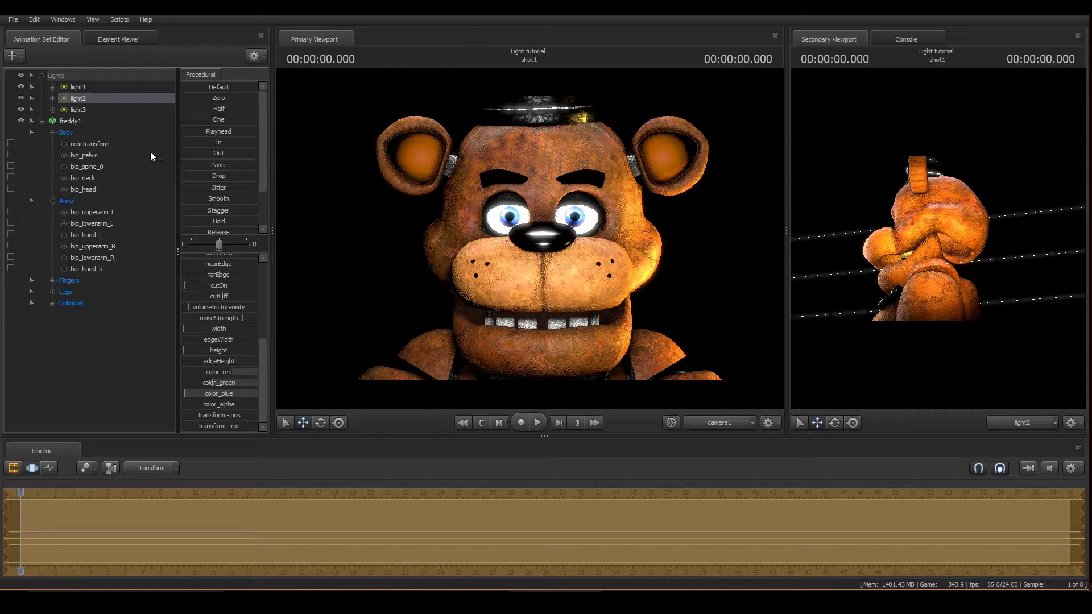
click(87, 111)
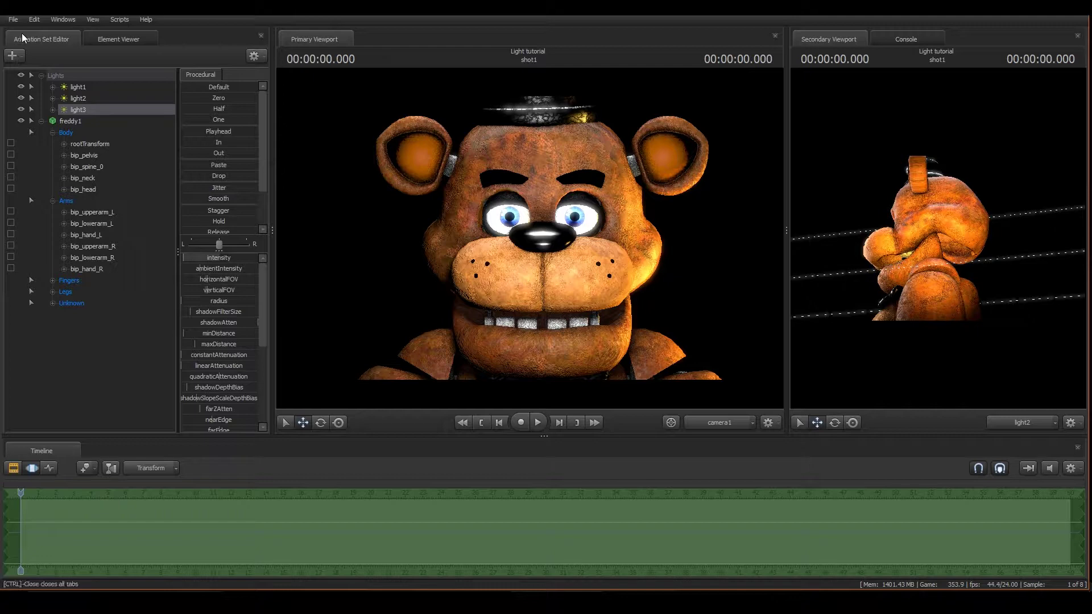
- Create an animation set for a new light, light4, and load it into the secondary viewport
click(10, 57)
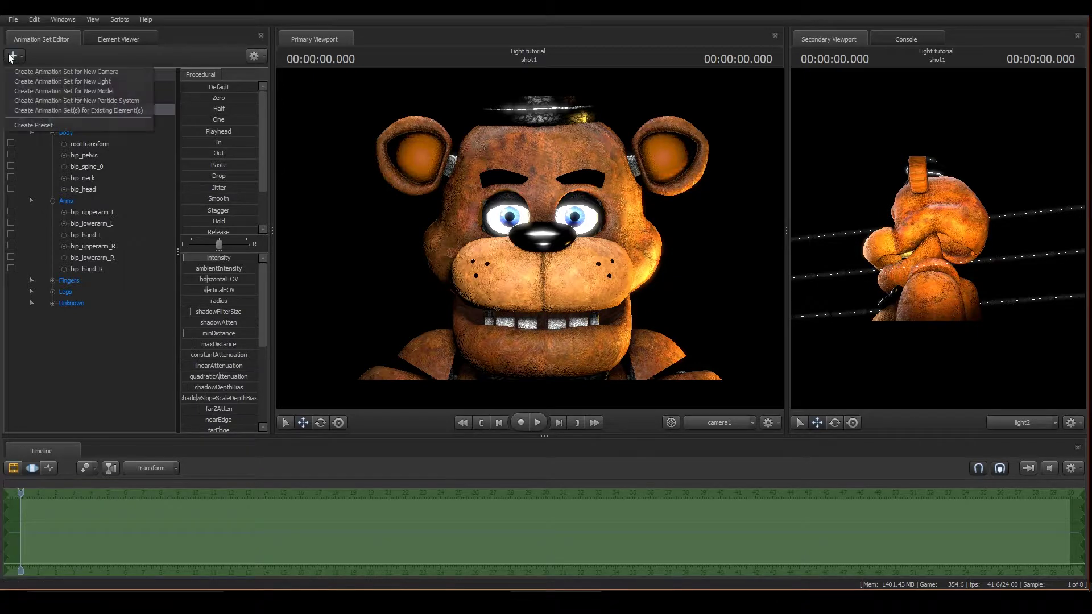
click(98, 83)
click(78, 122)
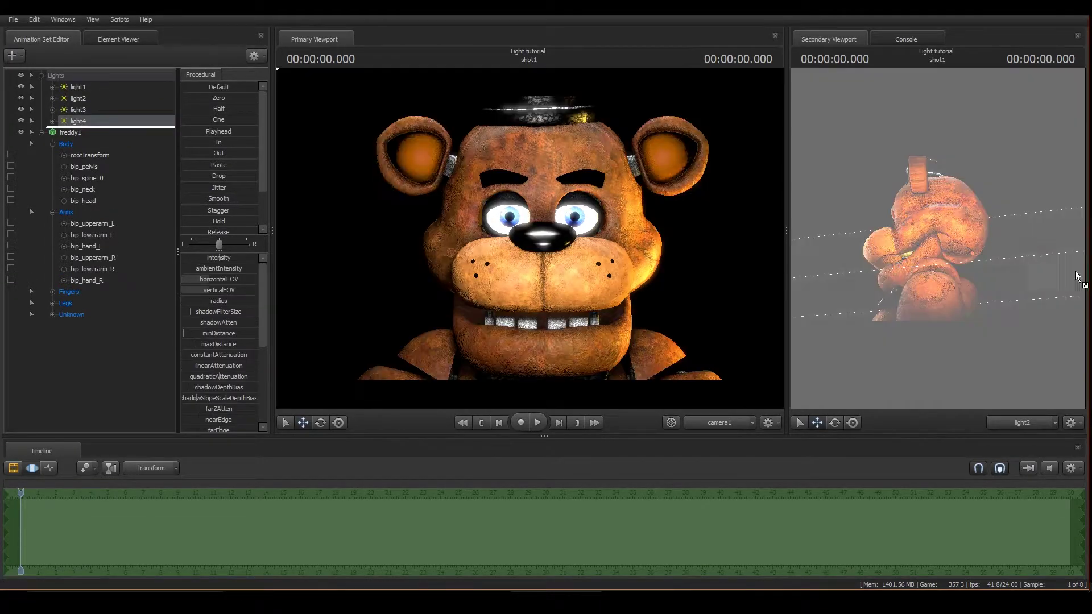
- Position light4 to Freddy's side, aimed across the space in front of him, and return the secondary viewport to camera1
key(s)
drag(937, 238, 971, 263)
key(w)
scroll(937, 239, down, 5)
scroll(937, 239, up, 5)
scroll(937, 239, down, 3)
key(w)
key(w)
key(d)
key(a)
key(d)
drag(1003, 403, 1011, 400)
scroll(1009, 401, up, 4)
scroll(1009, 401, down, 4)
drag(938, 239, 938, 239)
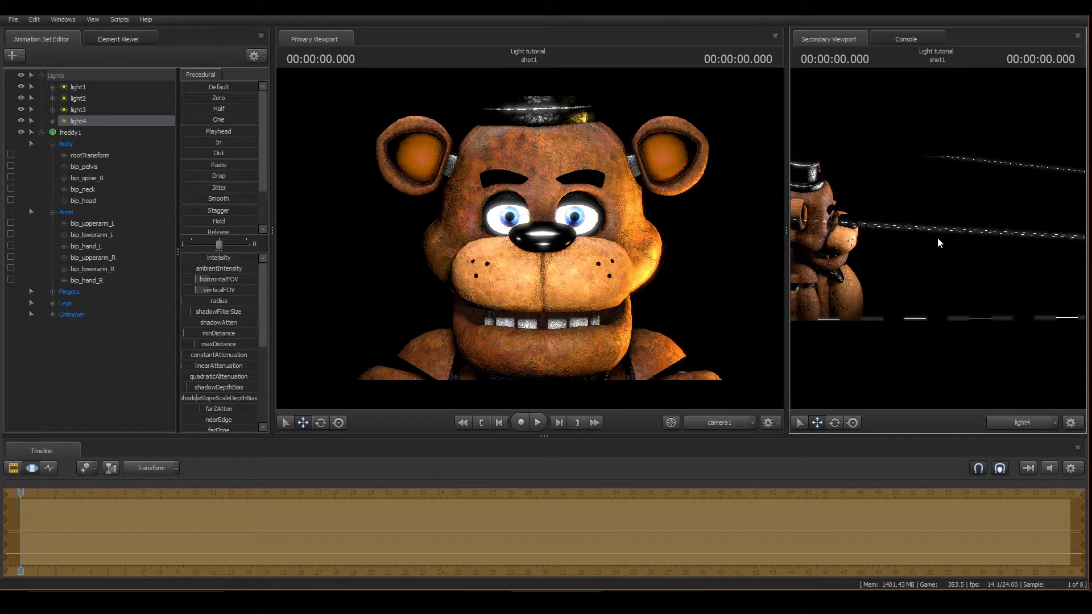
click(1037, 422)
click(1038, 426)
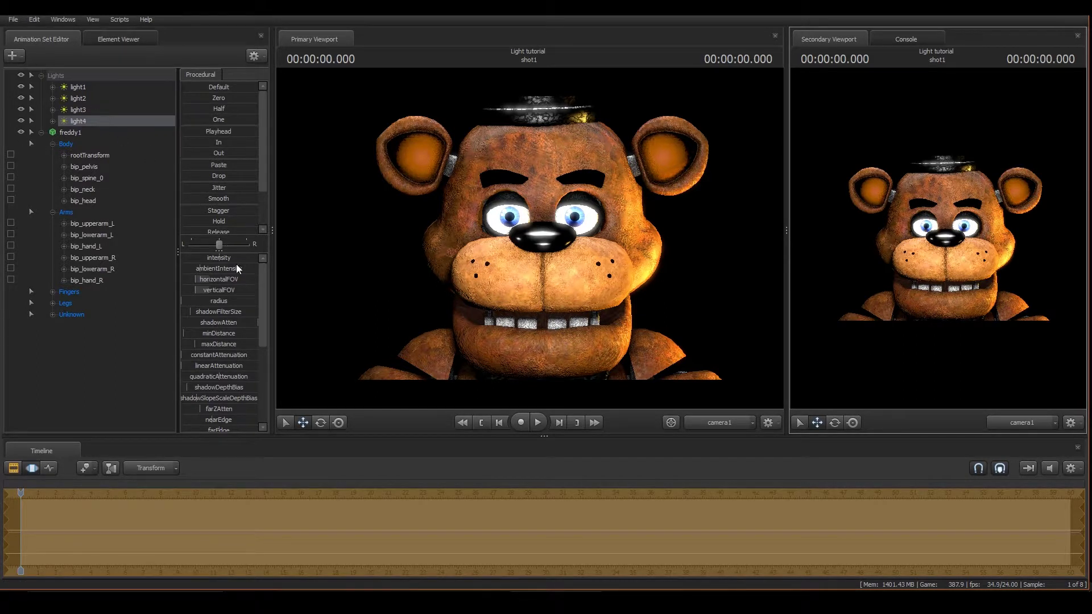
- Enable volumetrics on light4
right_click(81, 120)
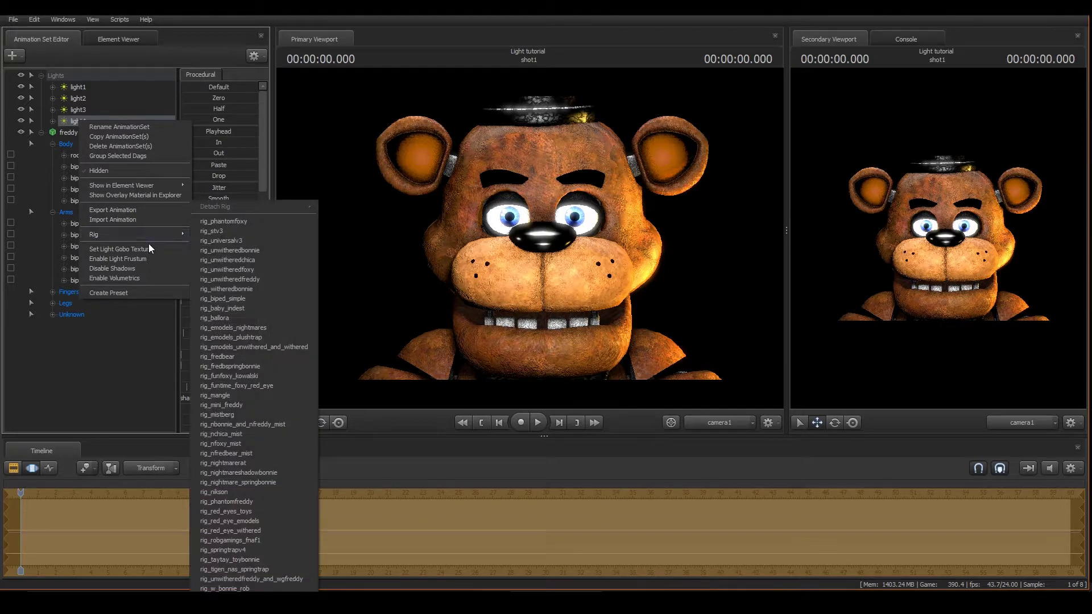
click(146, 278)
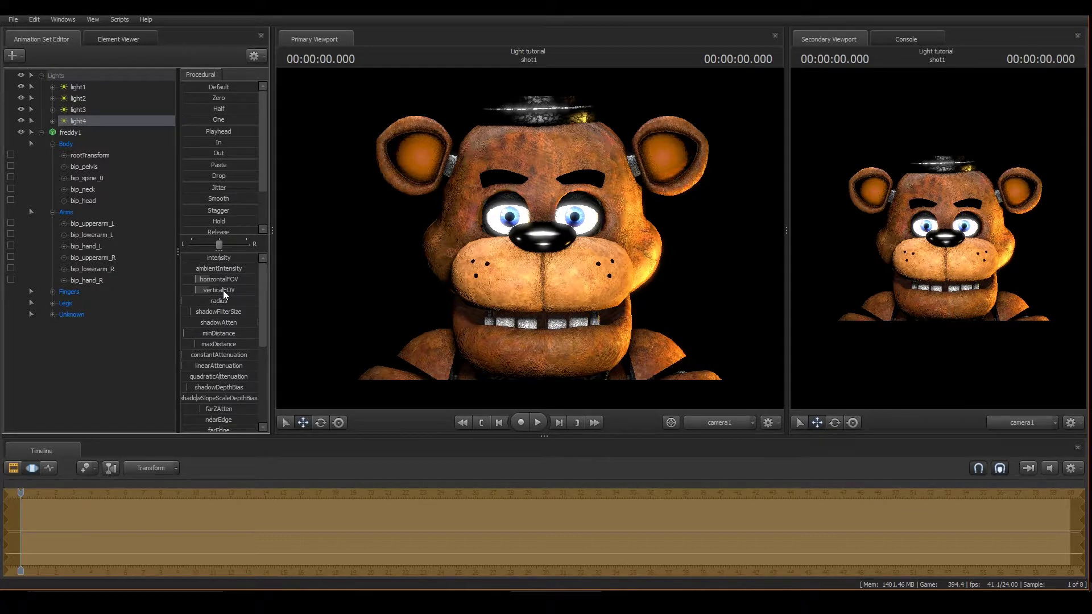
scroll(226, 287, down, 1)
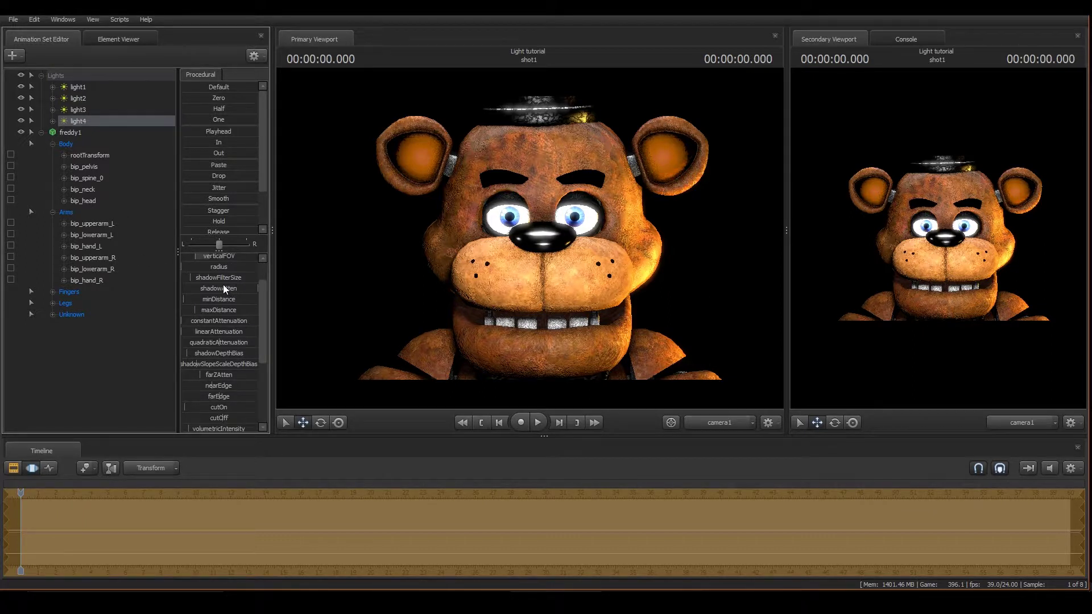
scroll(224, 287, down, 1)
scroll(243, 315, down, 3)
scroll(237, 311, up, 5)
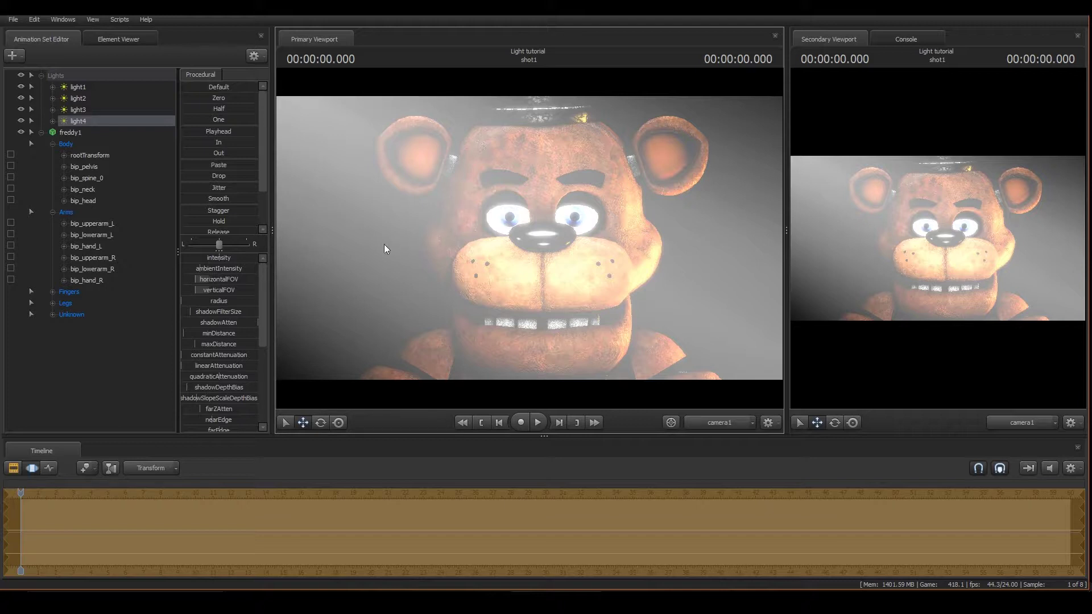
- Lower light4's volumetricIntensity to leave only a faint haze in the scene
scroll(216, 347, down, 3)
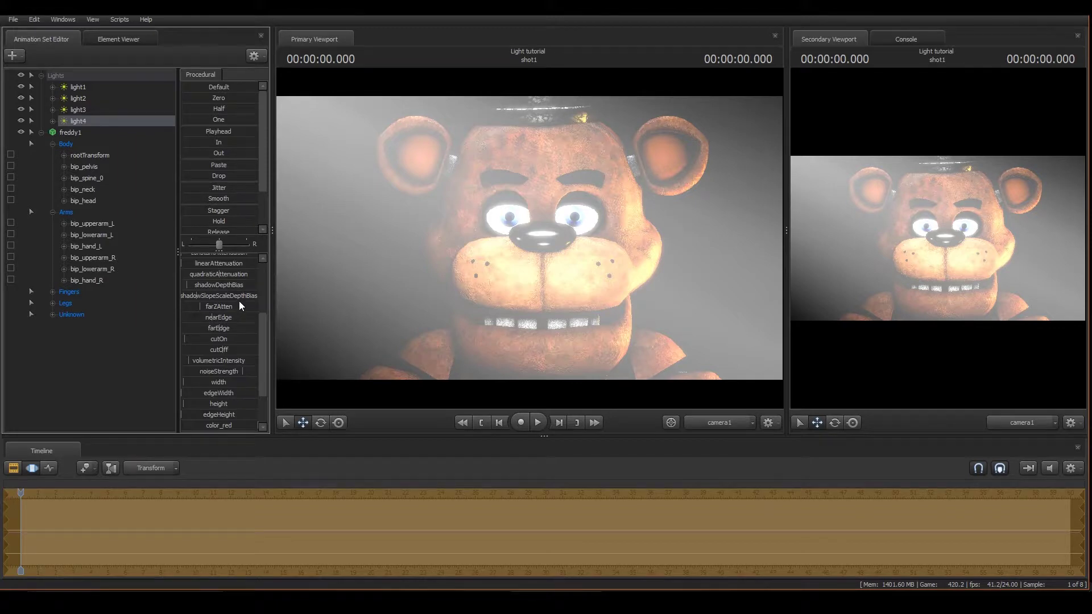
scroll(235, 293, down, 3)
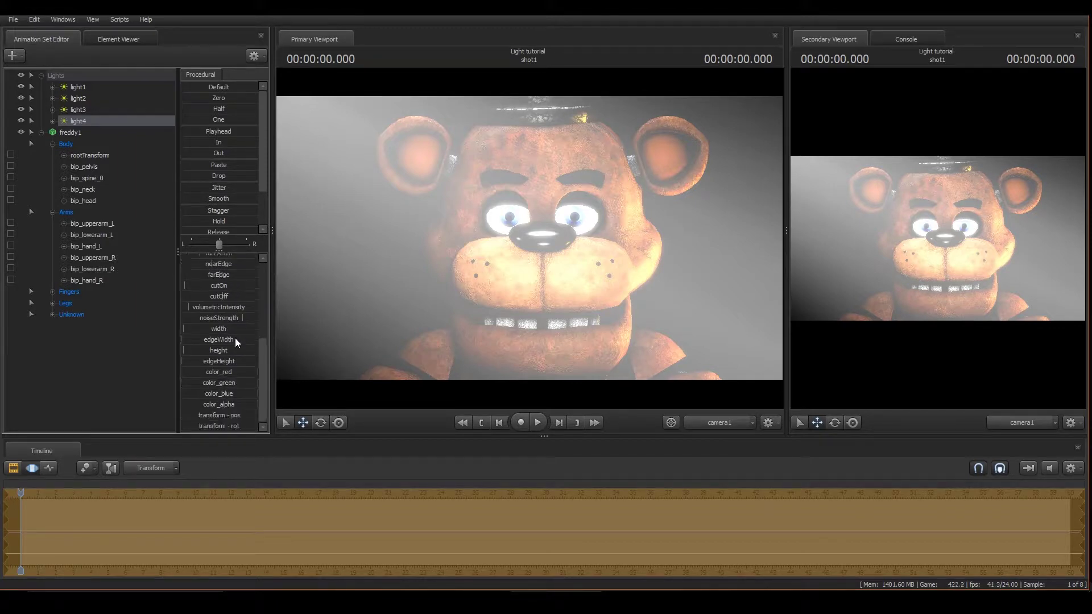
scroll(227, 322, up, 1)
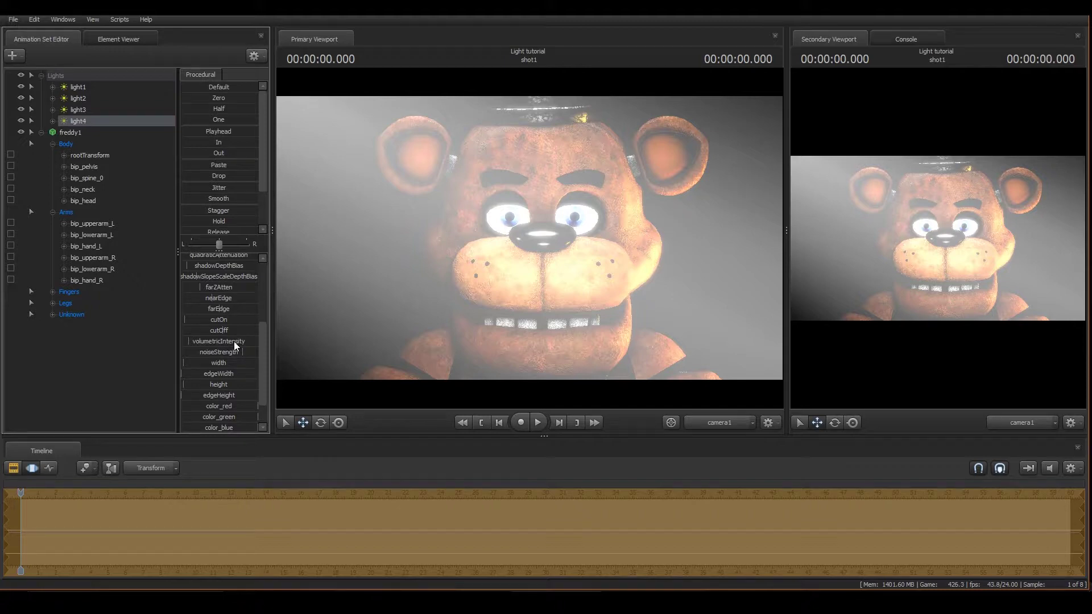
scroll(235, 340, up, 1)
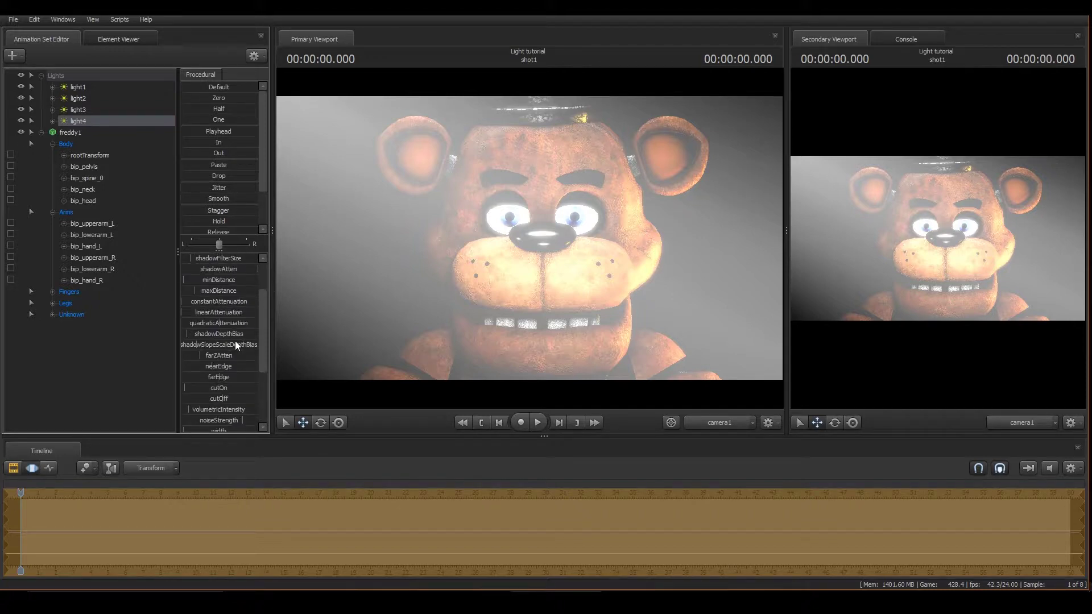
scroll(216, 260, up, 2)
scroll(233, 336, down, 1)
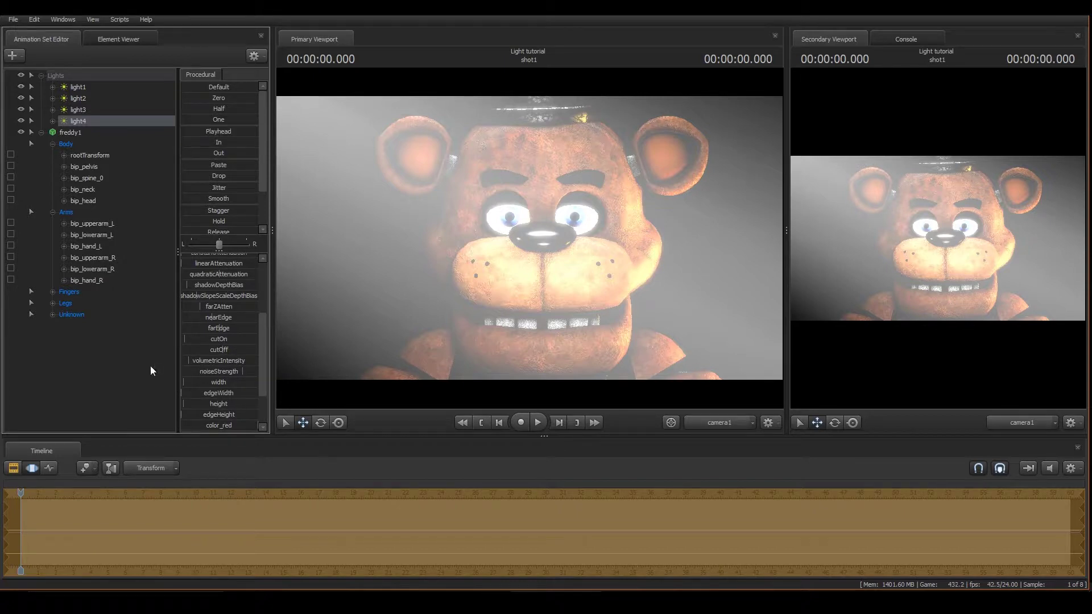
drag(223, 360, 183, 360)
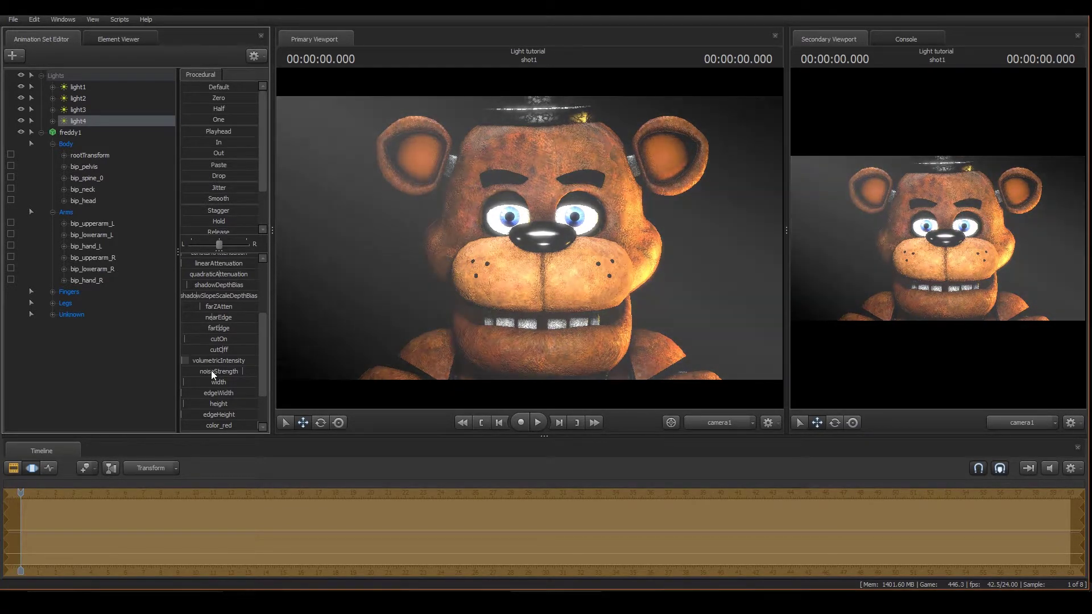
- Reposition light4 behind Freddy through the secondary viewport, and switch that viewport back to camera1
drag(91, 123, 722, 241)
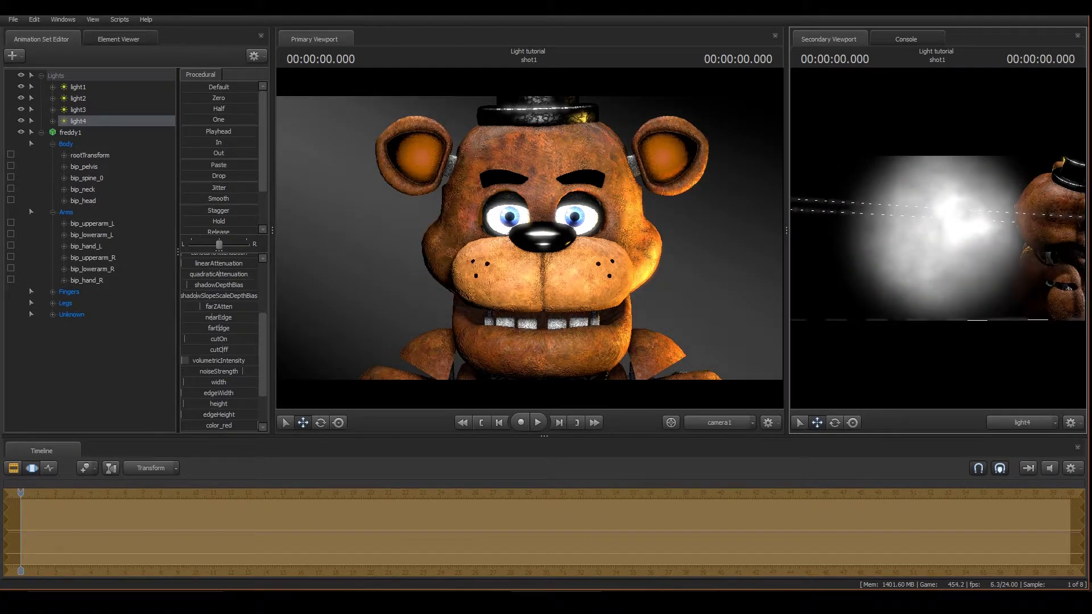
drag(937, 239, 979, 227)
drag(872, 244, 881, 245)
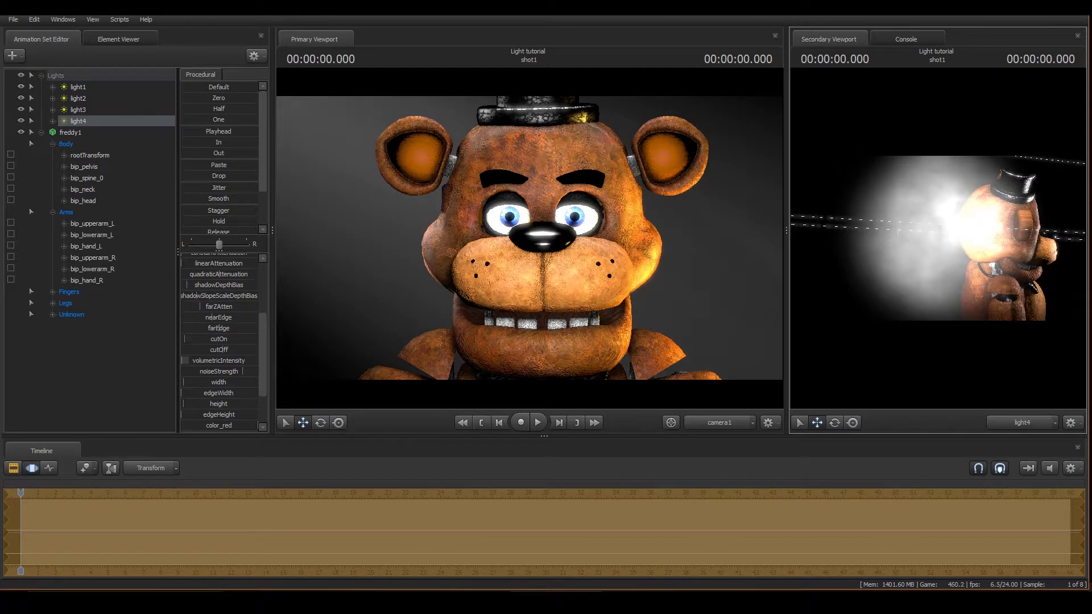
mouse_move(937, 238)
mouse_down()
mouse_move(916, 238)
mouse_move(955, 241)
mouse_move(958, 225)
mouse_move(918, 230)
mouse_move(931, 236)
mouse_move(915, 225)
mouse_move(932, 233)
mouse_up()
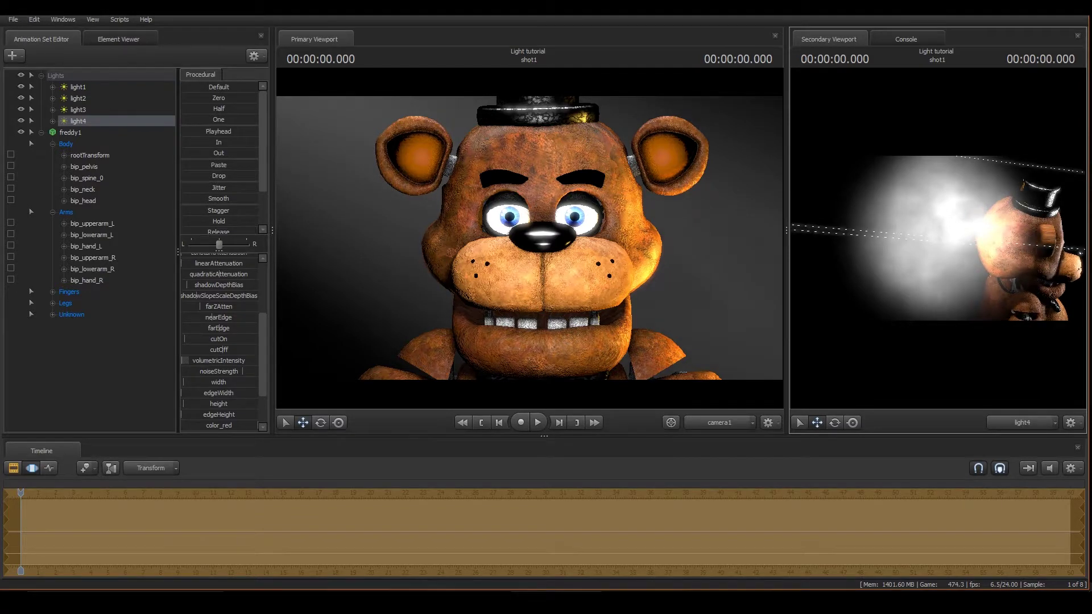
click(1006, 422)
click(1006, 420)
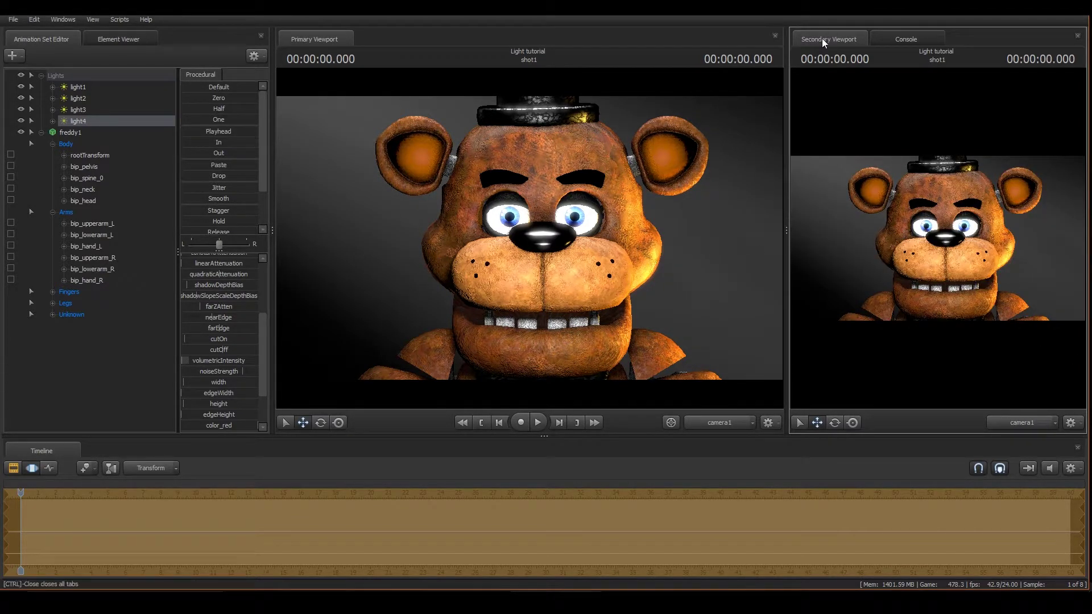
- Enlarge the primary viewport, and hide light4, light3 and light2, showing them again one by one to compare their contributions
drag(784, 242, 951, 243)
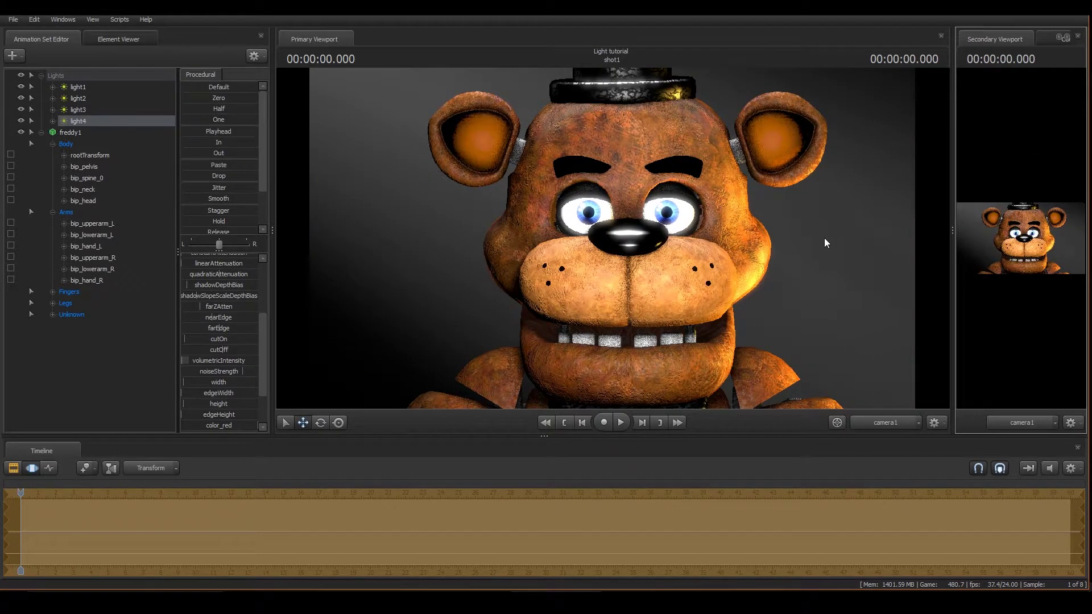
click(21, 121)
click(20, 109)
click(20, 97)
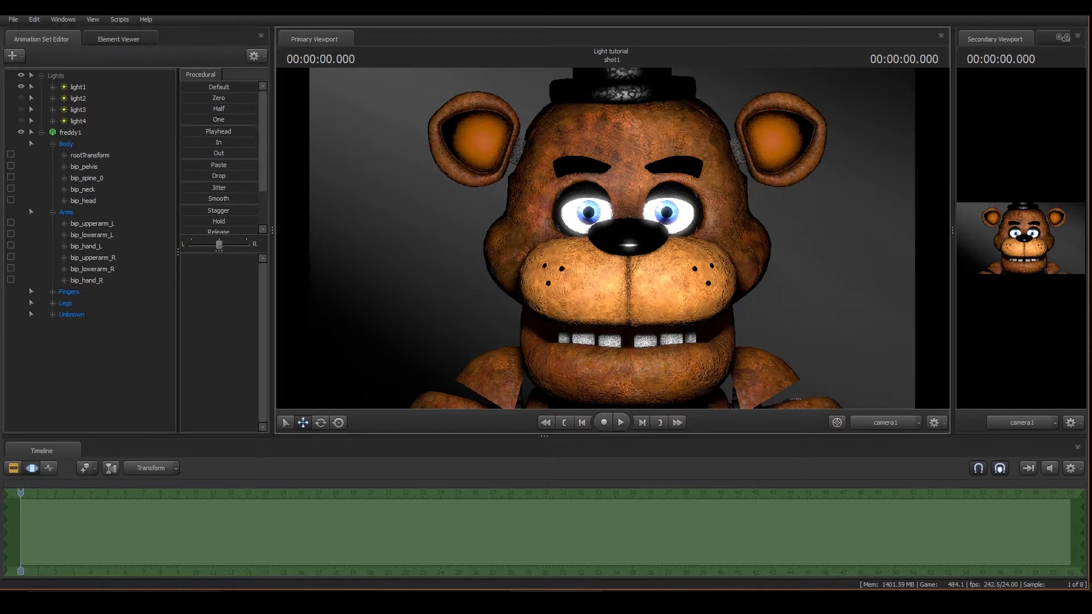
click(21, 98)
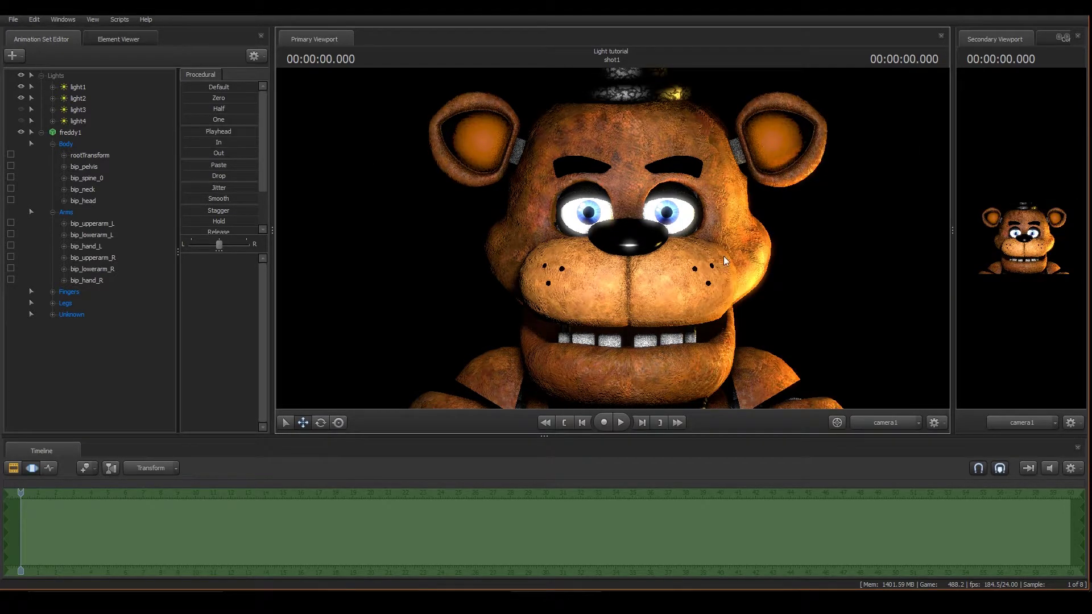
click(21, 109)
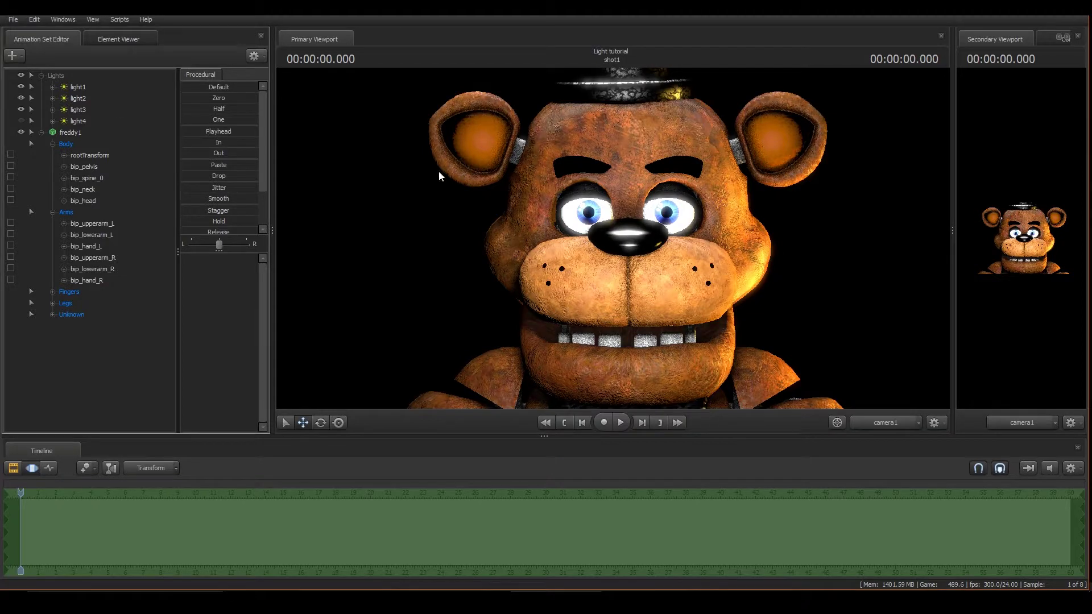
click(21, 120)
click(612, 237)
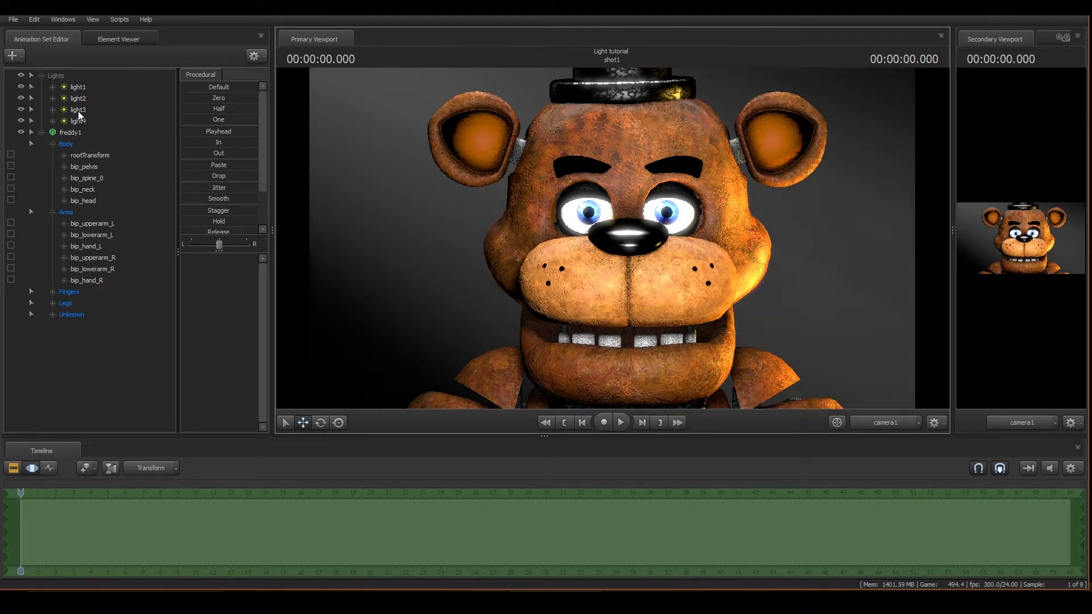
- Soften light2's orange tint by raising its color_blue and color_green, and slightly reframe the camera1 view of Freddy
click(88, 97)
scroll(223, 295, down, 5)
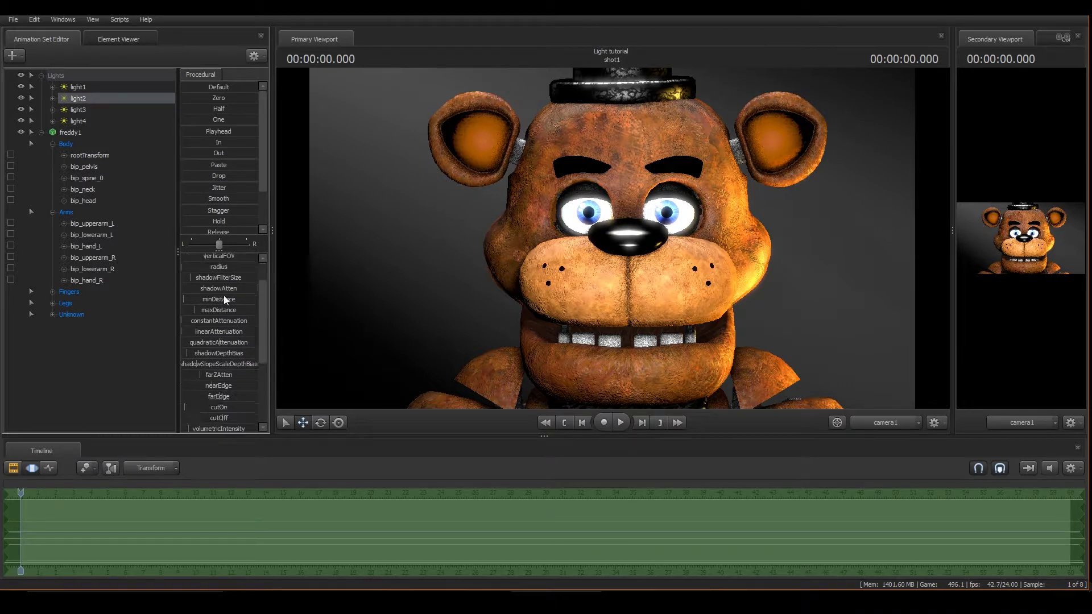
mouse_move(235, 391)
mouse_down()
mouse_move(310, 392)
mouse_move(254, 392)
mouse_up()
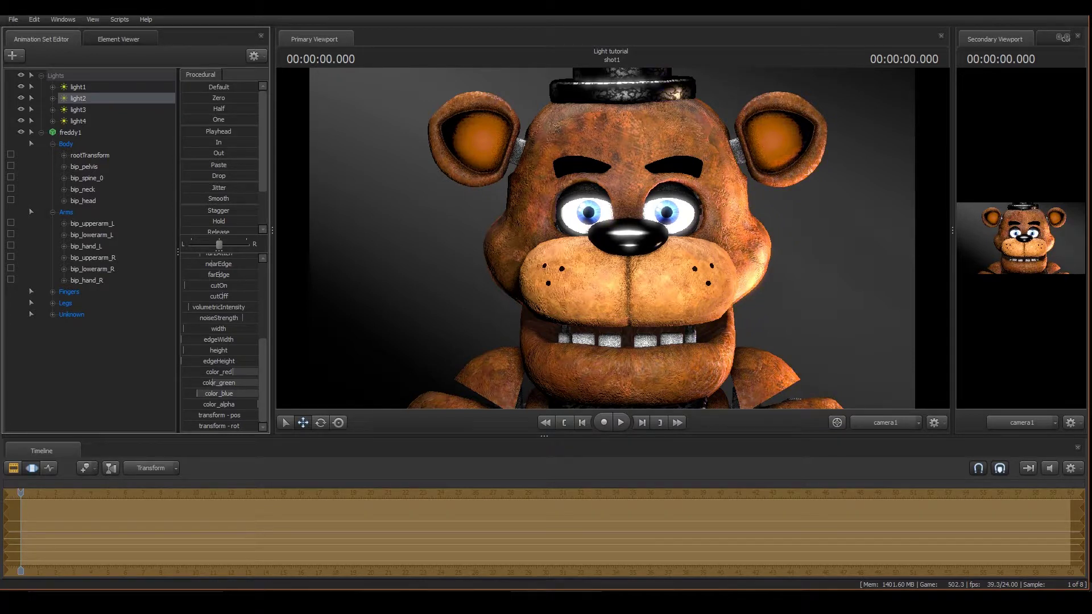
mouse_move(226, 386)
mouse_down()
mouse_move(242, 386)
mouse_move(202, 387)
mouse_move(236, 386)
mouse_up()
mouse_move(696, 292)
mouse_down()
mouse_move(706, 265)
mouse_move(695, 291)
mouse_move(706, 289)
mouse_up()
click(70, 340)
click(9, 58)
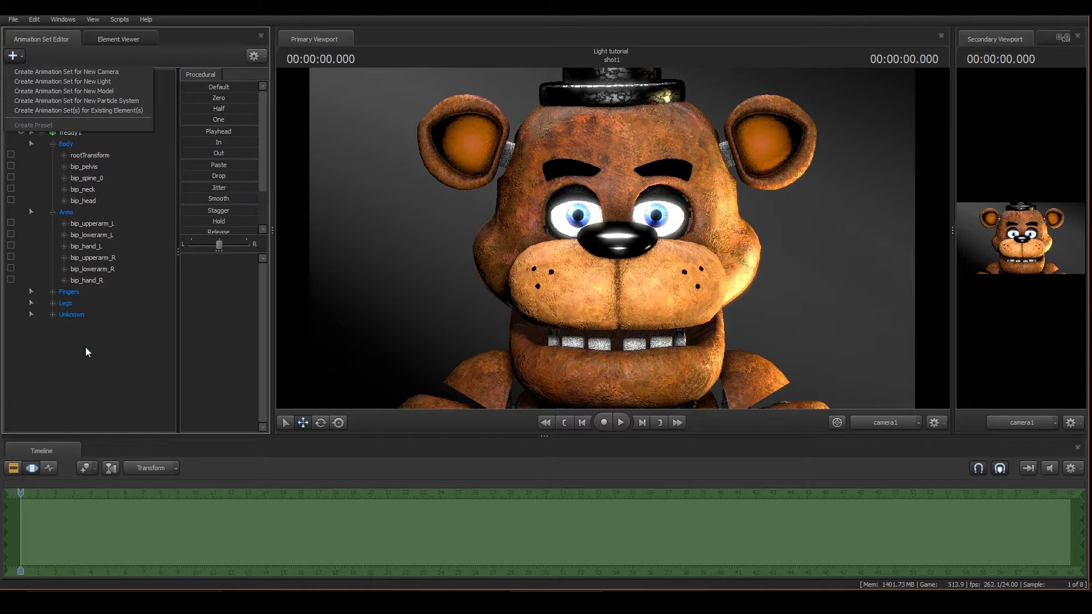
click(94, 371)
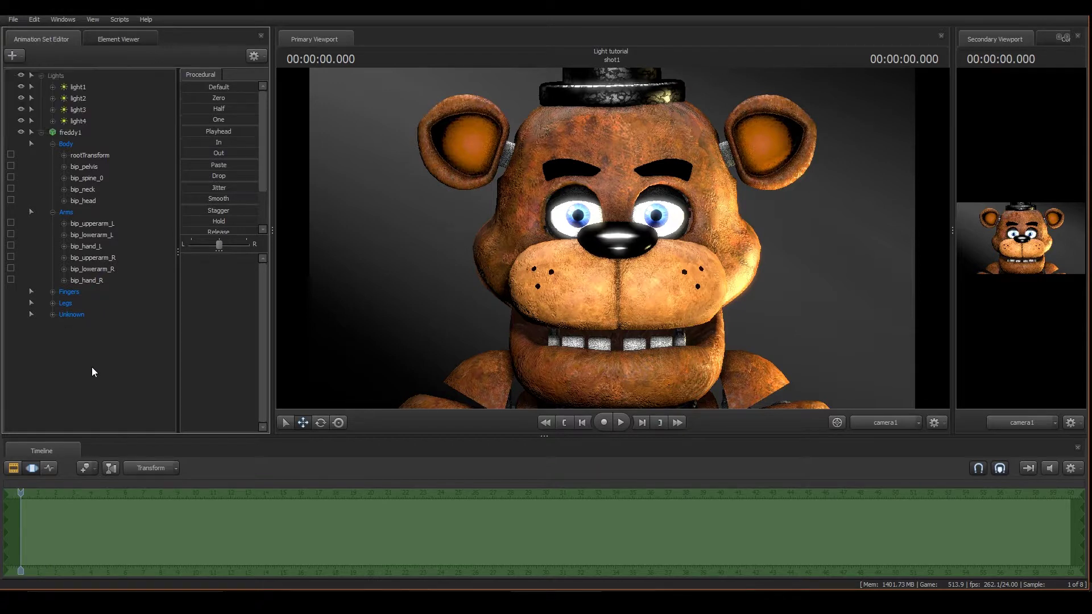
click(12, 56)
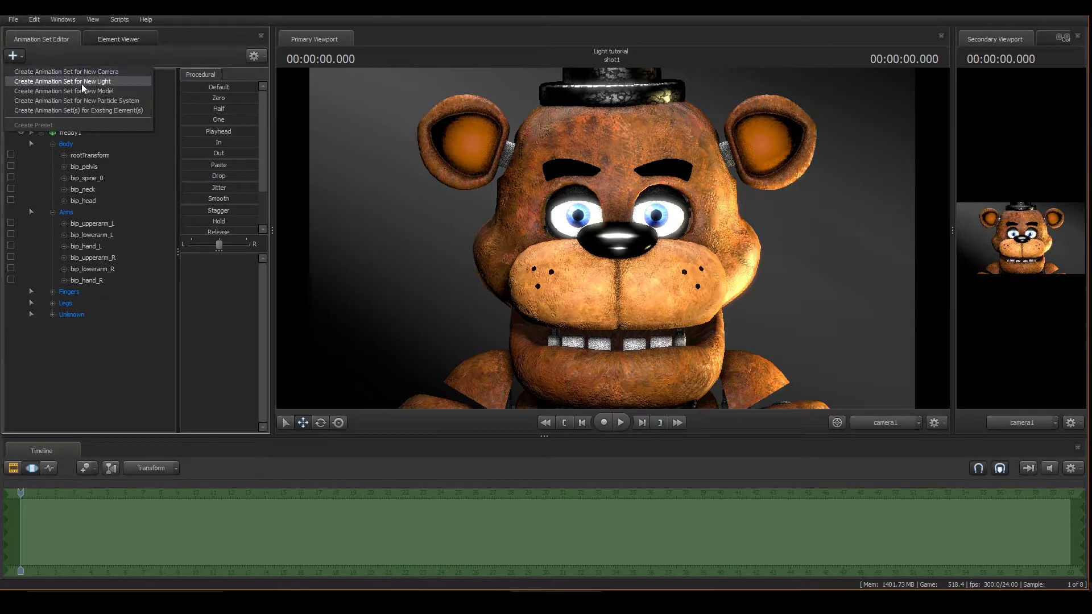
click(134, 401)
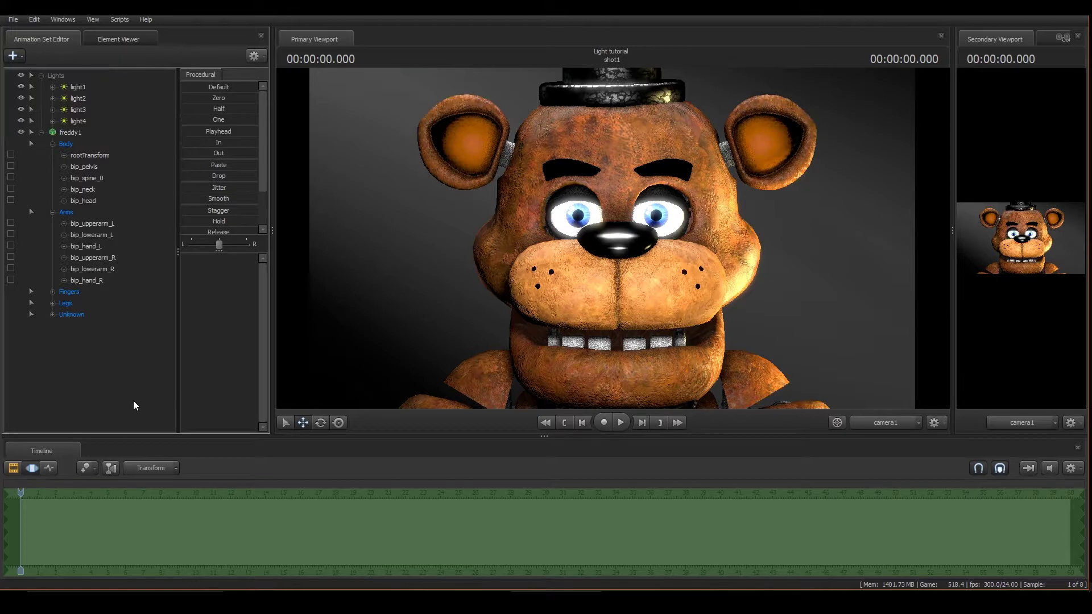
- Move and re-aim light4 behind Freddy's cheek by looking through it in an enlarged secondary viewport, and return that viewport to camera1
click(87, 121)
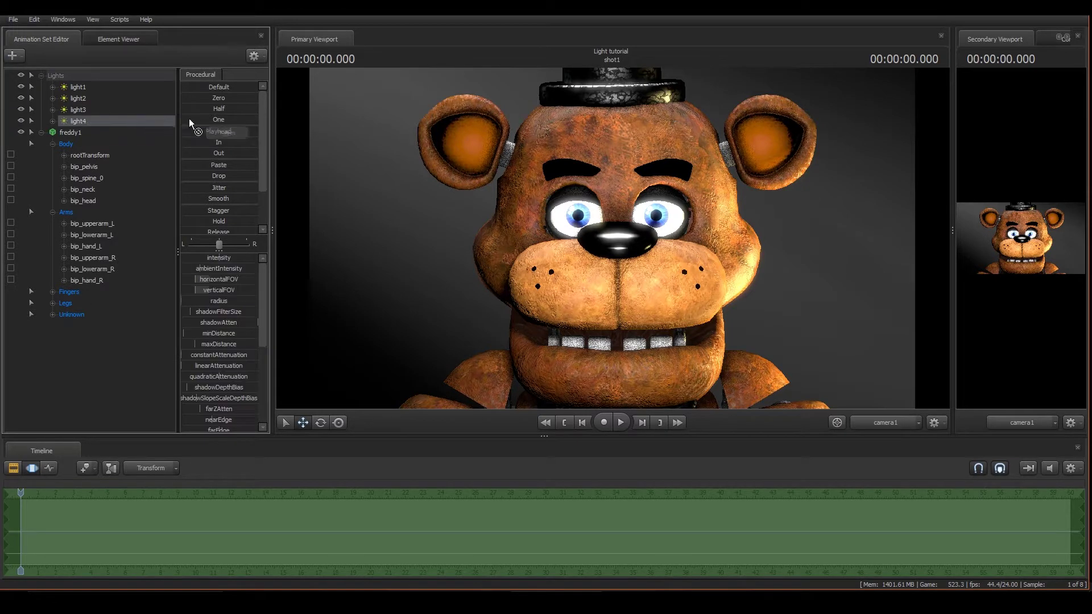
drag(951, 206, 725, 261)
drag(906, 238, 933, 182)
scroll(932, 184, down, 3)
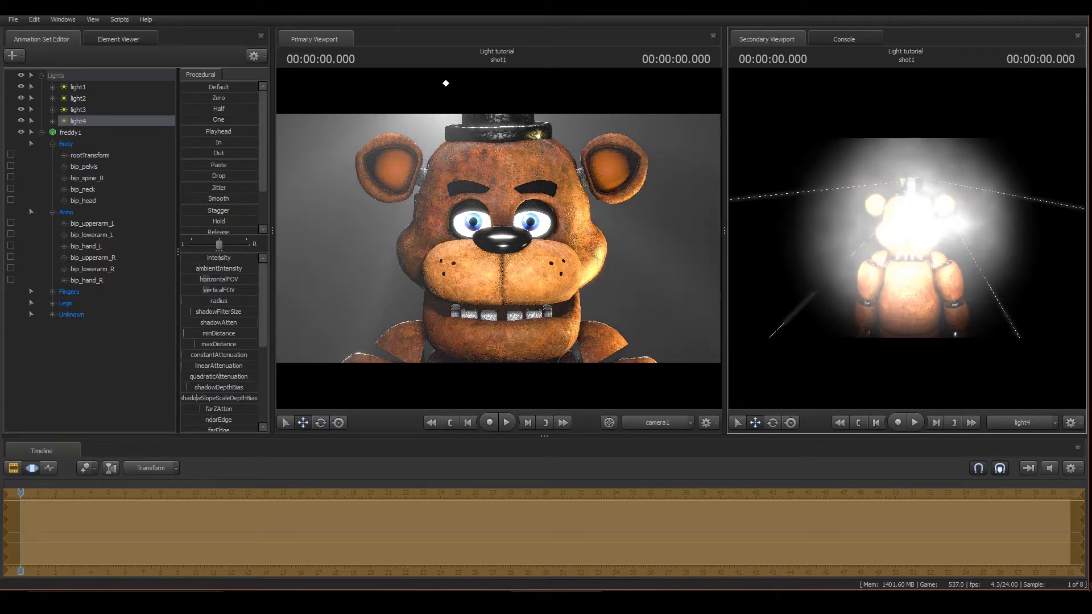
key(w)
mouse_move(907, 237)
mouse_down()
mouse_move(908, 256)
mouse_move(915, 238)
mouse_up()
key(s)
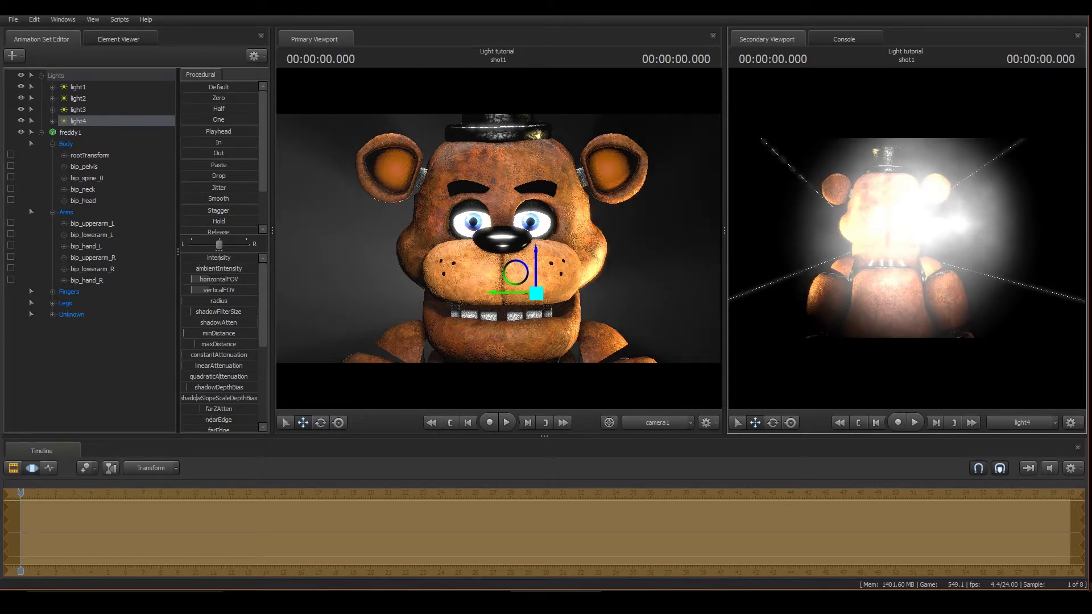
key(a)
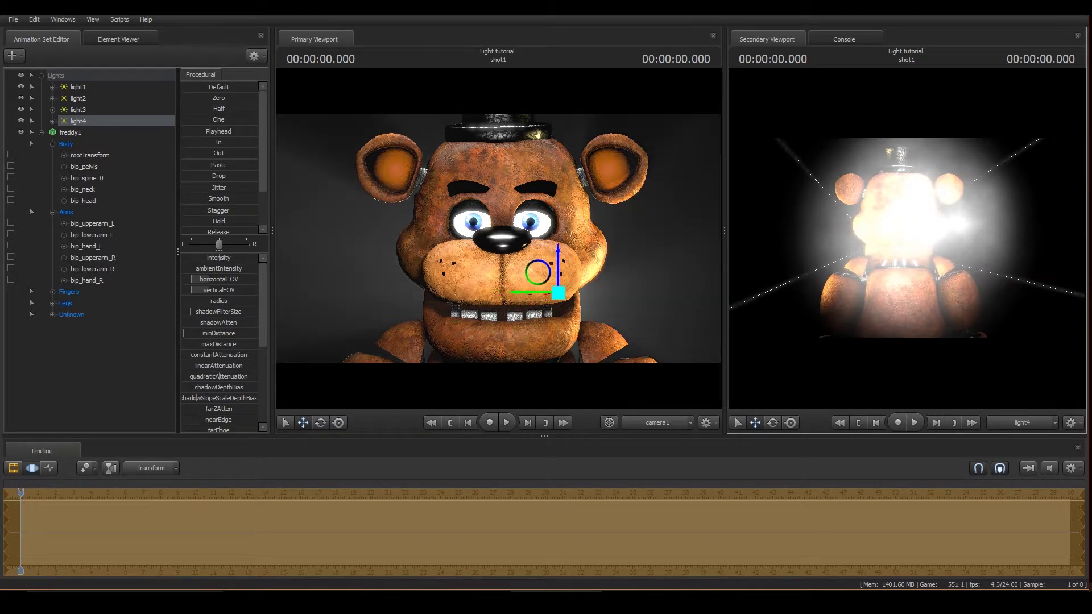
click(1025, 420)
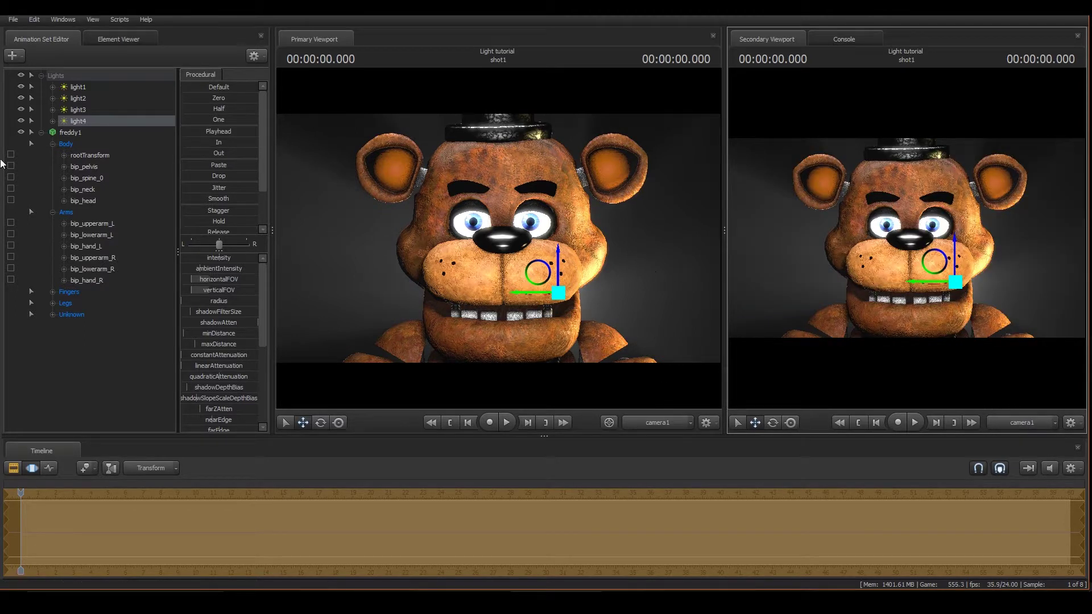
- Raise light4's volumetricIntensity to put a visible glow behind Freddy, and trim it slightly to keep the haze soft
drag(263, 310, 292, 479)
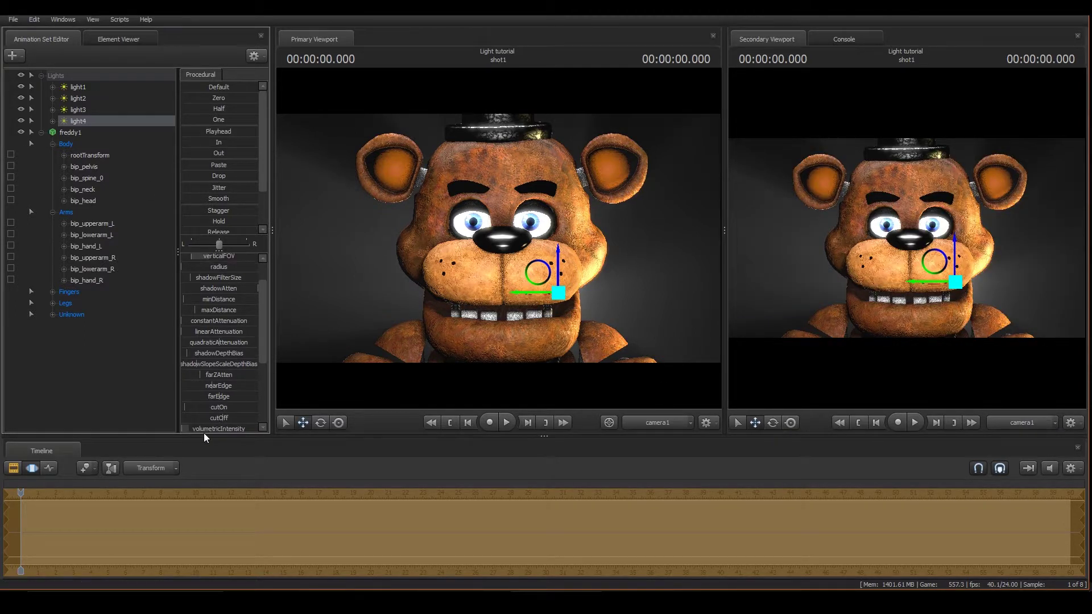
mouse_move(207, 428)
mouse_down()
mouse_move(244, 428)
mouse_move(181, 429)
mouse_move(225, 429)
mouse_up()
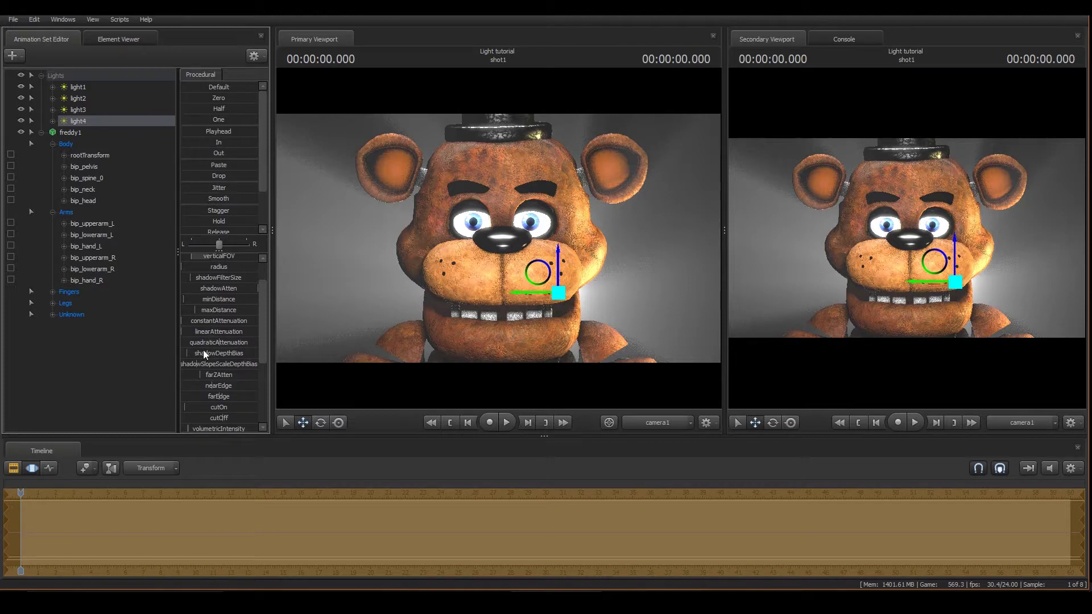
drag(188, 428, 182, 428)
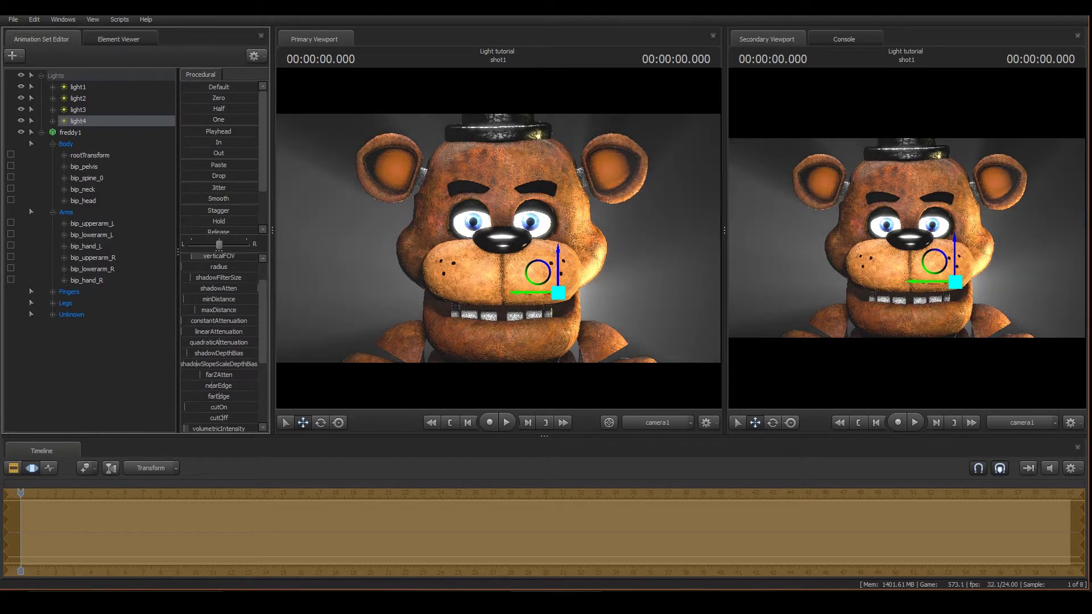